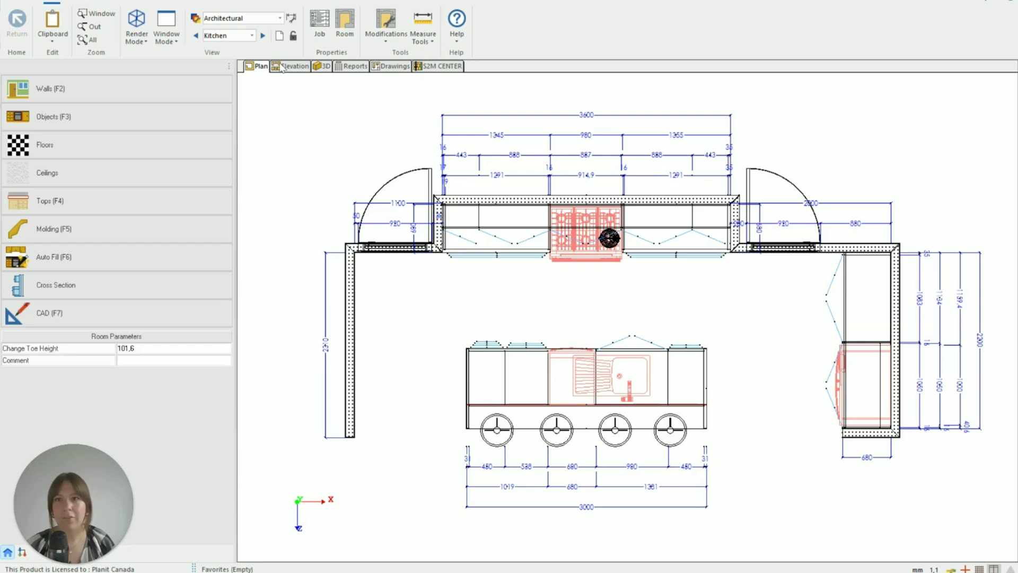
# Switch to the wall elevation view and display the Wall 1 - Front elevation
pyautogui.click(349, 275)
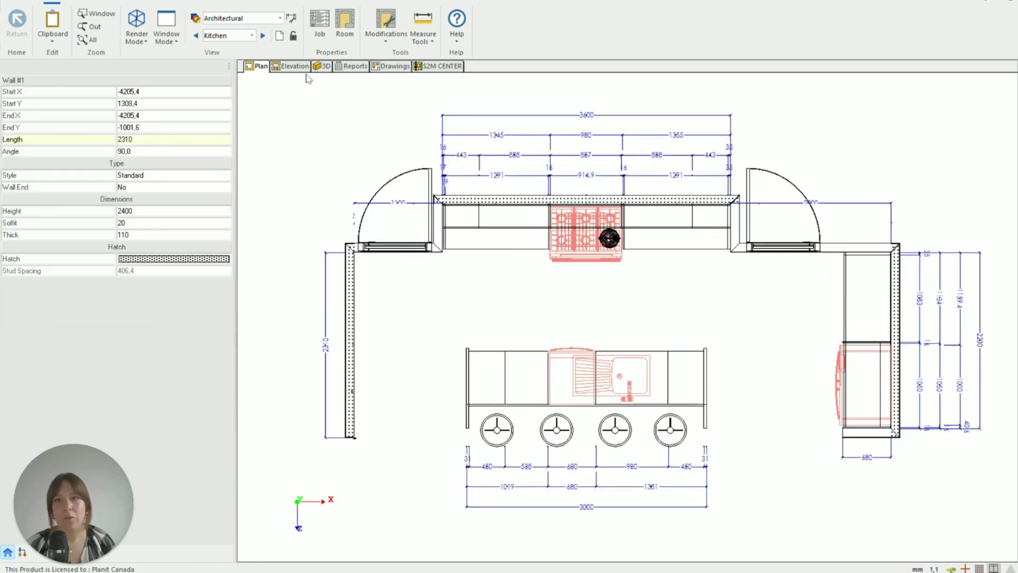
pyautogui.click(292, 68)
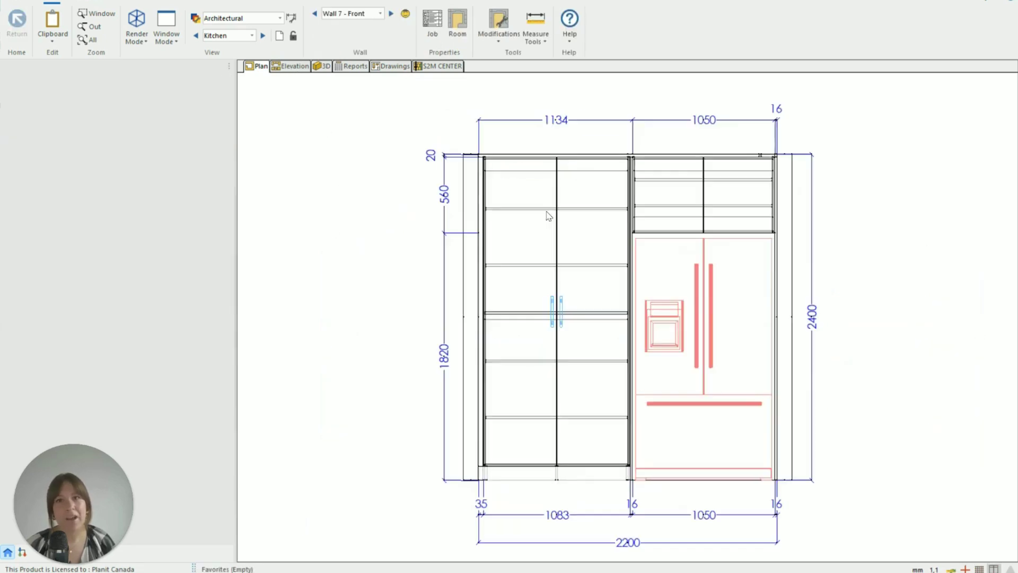
pyautogui.click(372, 16)
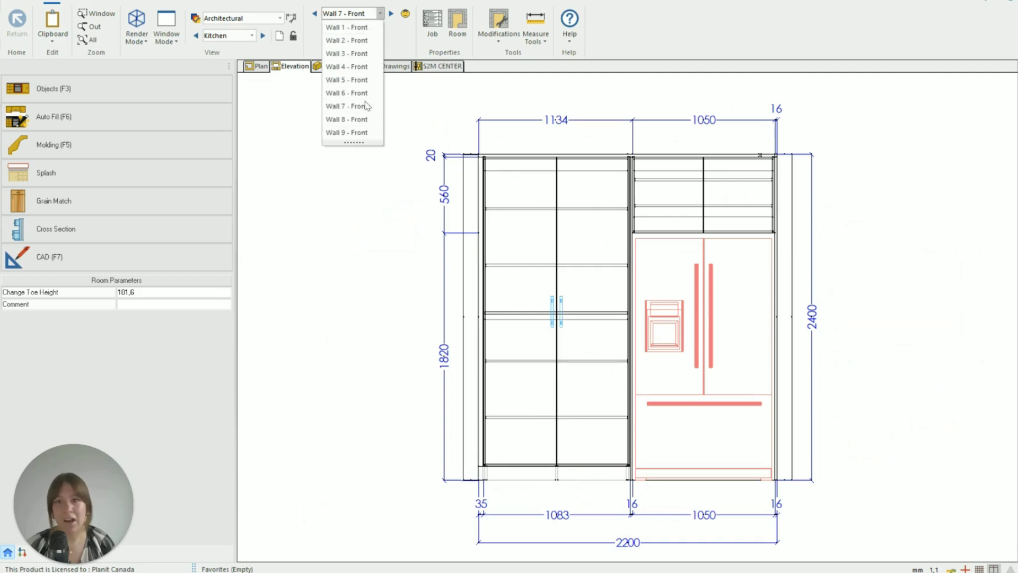
pyautogui.click(365, 28)
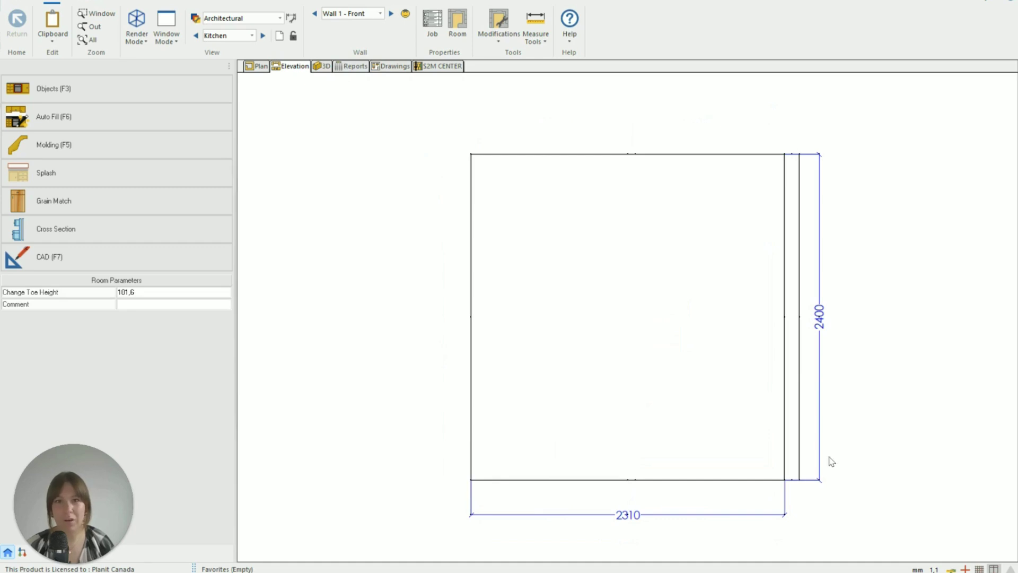
# Step through the elevations of Walls 2 to 9, ending on the 3000 mm sink island run
pyautogui.click(392, 13)
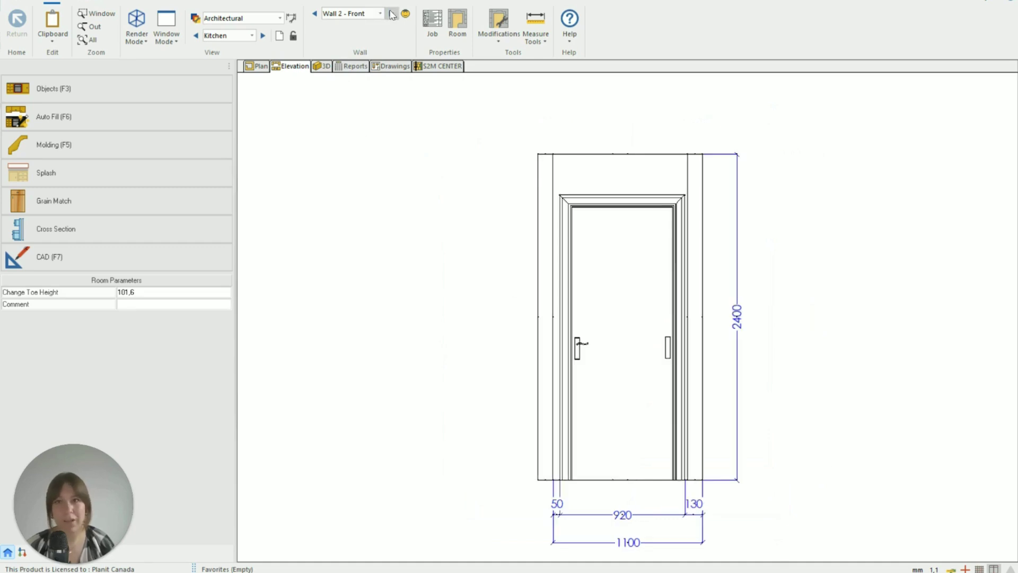
pyautogui.click(391, 14)
pyautogui.click(391, 14)
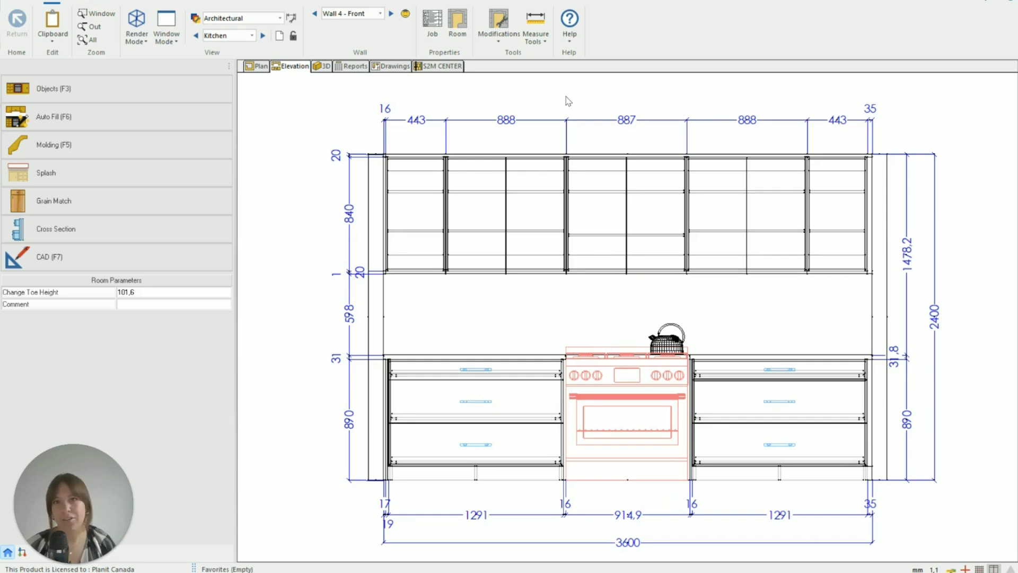
pyautogui.click(391, 14)
pyautogui.click(392, 14)
pyautogui.click(392, 13)
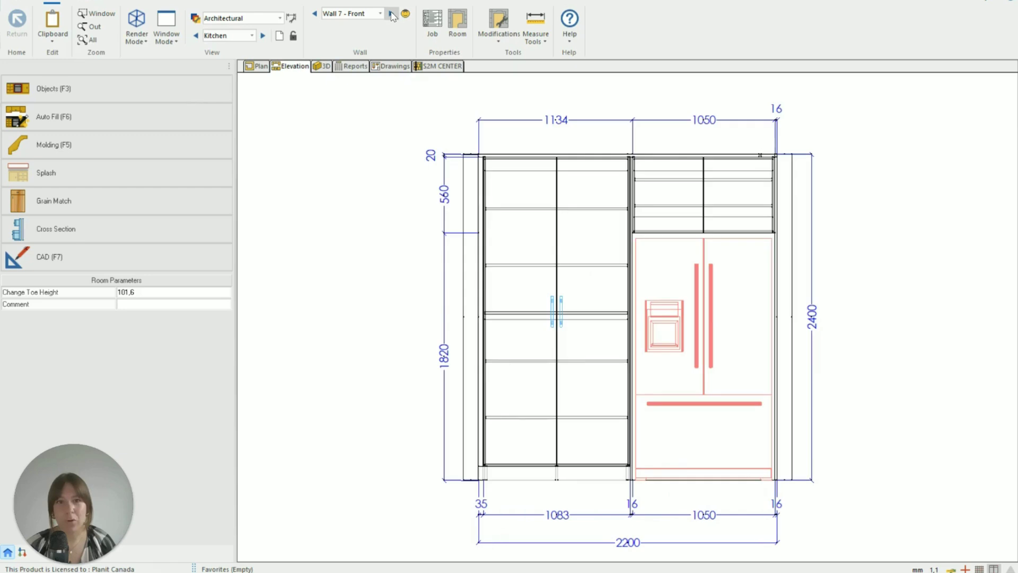
pyautogui.click(392, 13)
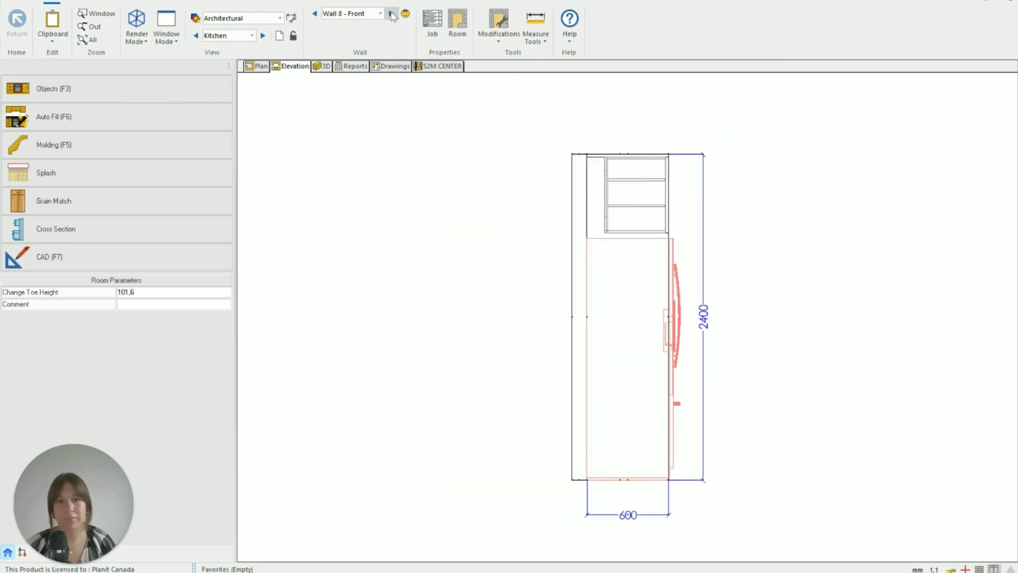
pyautogui.click(392, 14)
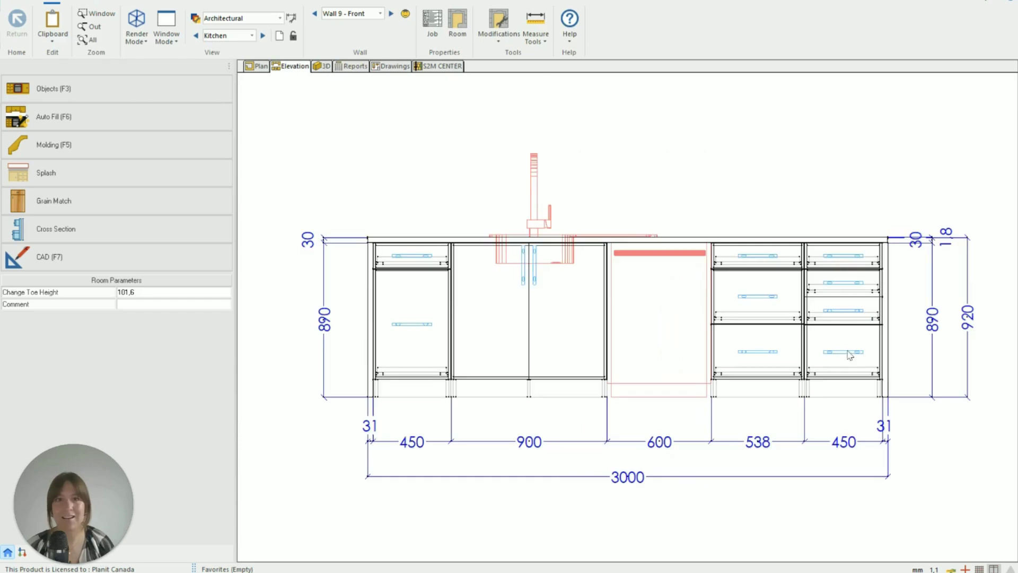
# Back on the floor plan, select the left wall to show its 2310 length, 2400 height, 110 thickness
pyautogui.click(260, 67)
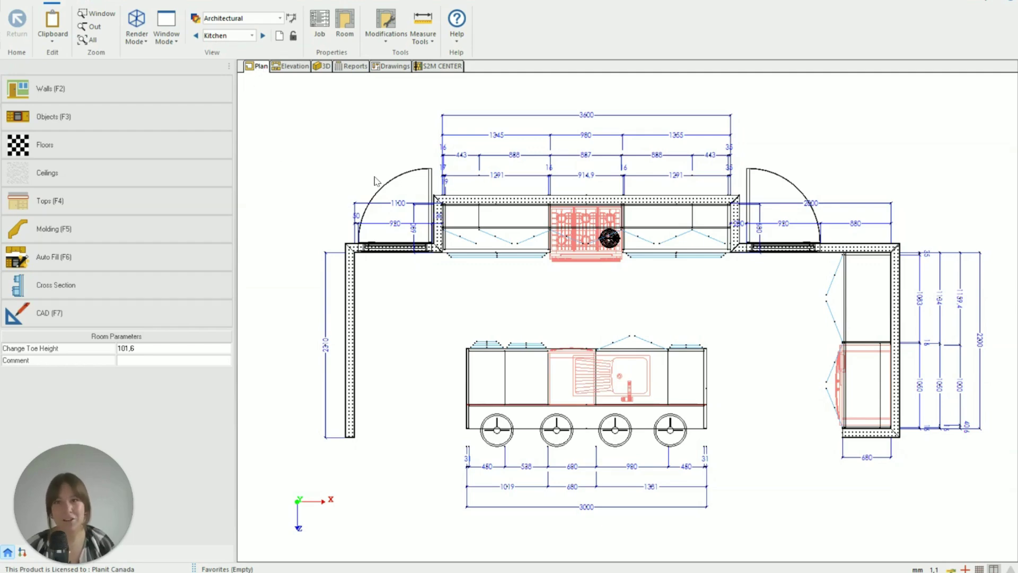
pyautogui.moveTo(391, 332)
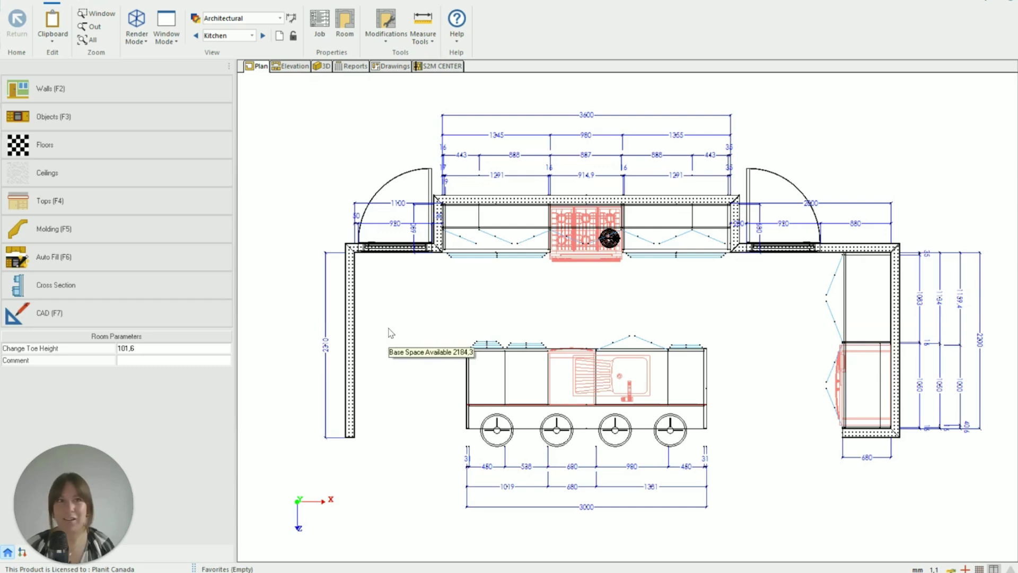
pyautogui.click(352, 308)
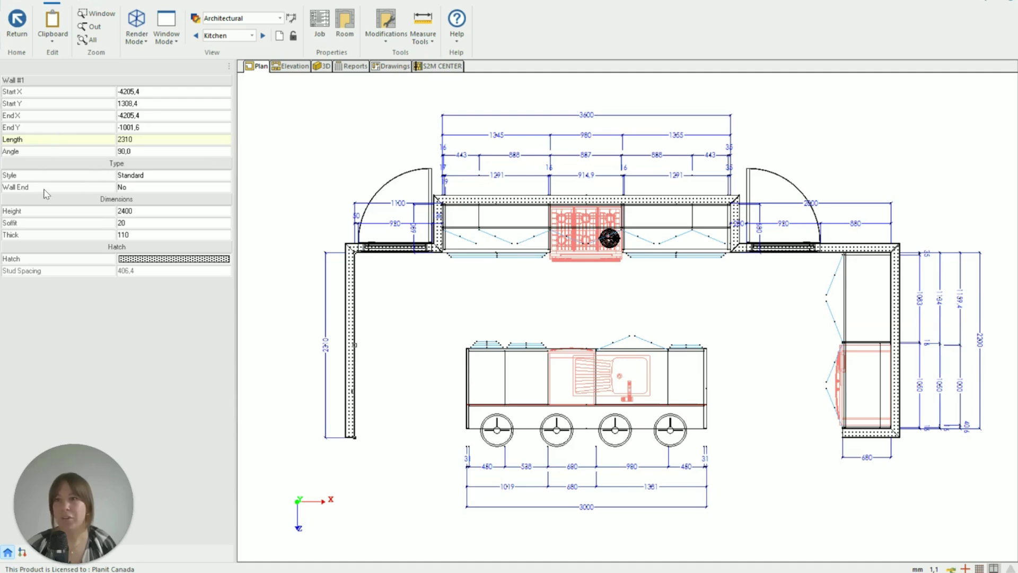
# Set Wall End to Yes on the left wall and the short wall beside the left door
pyautogui.click(131, 188)
pyautogui.doubleClick(131, 188)
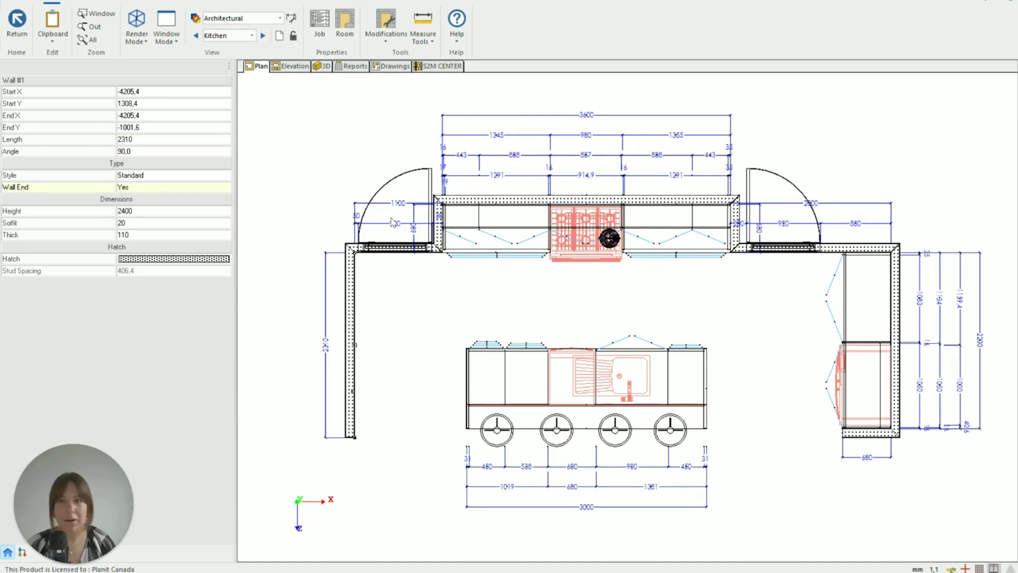
pyautogui.click(390, 249)
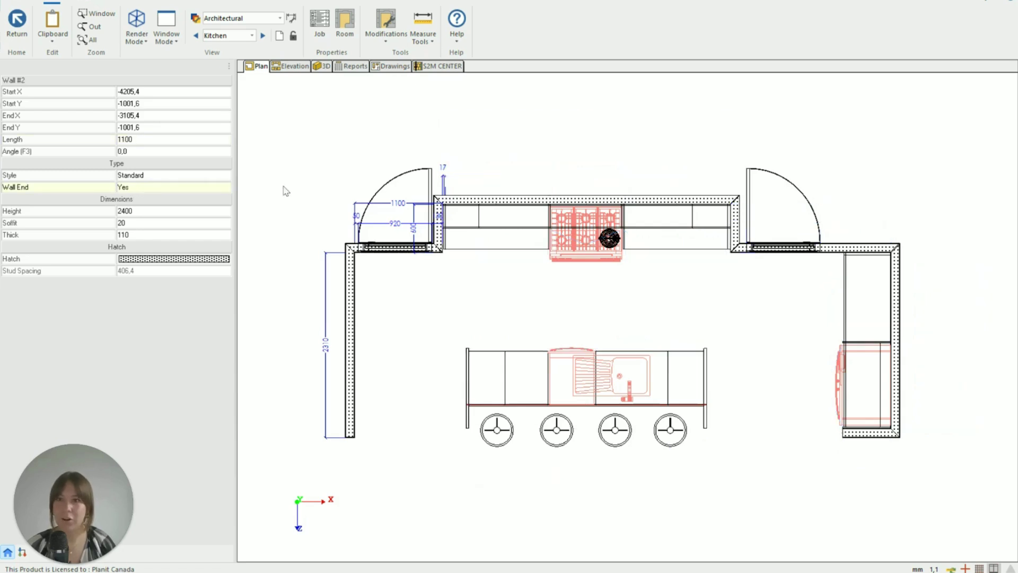
pyautogui.click(155, 188)
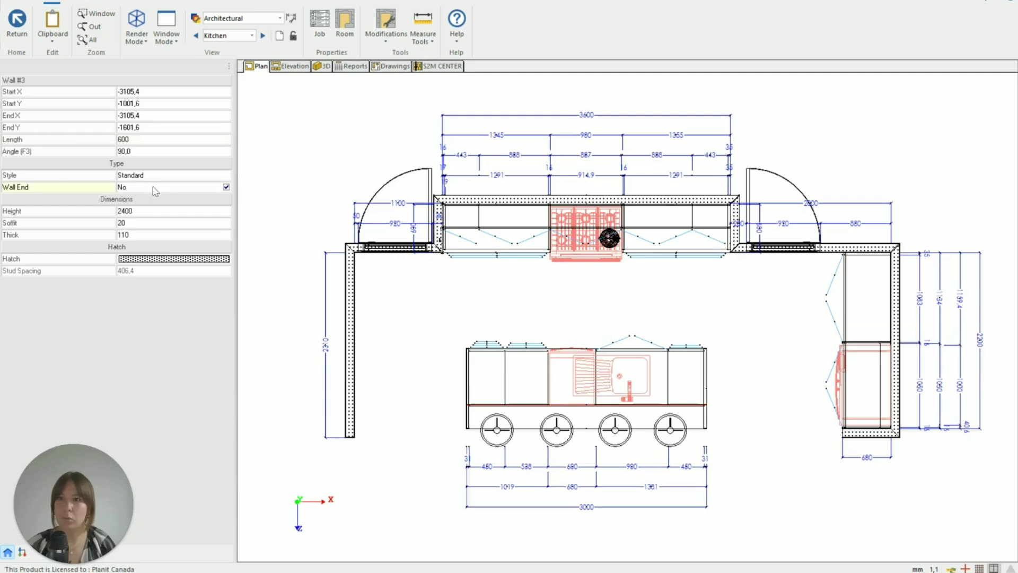
# Set Wall End to Yes on the wall right of the door and the short bottom-right wall
pyautogui.click(737, 229)
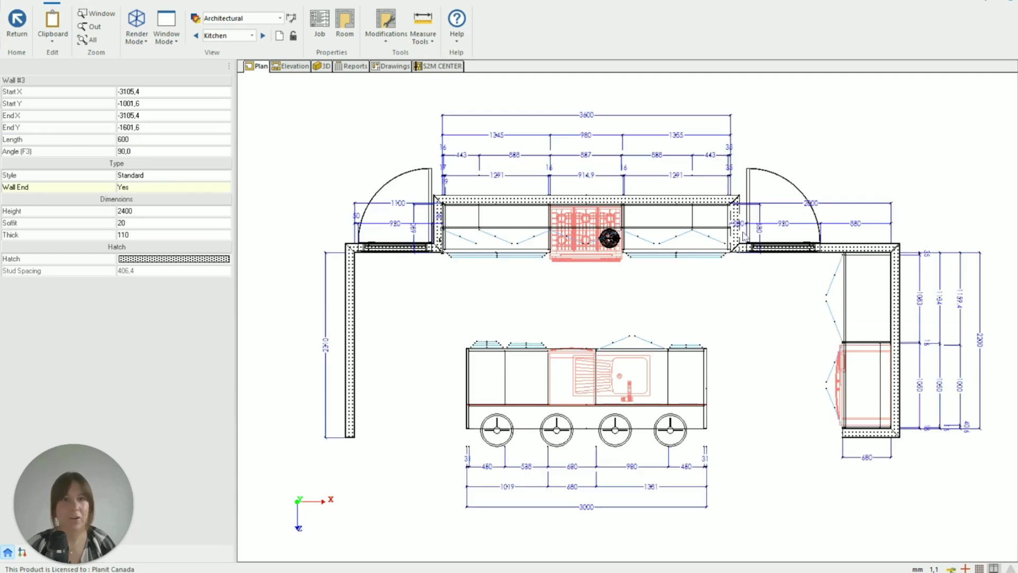
pyautogui.click(127, 183)
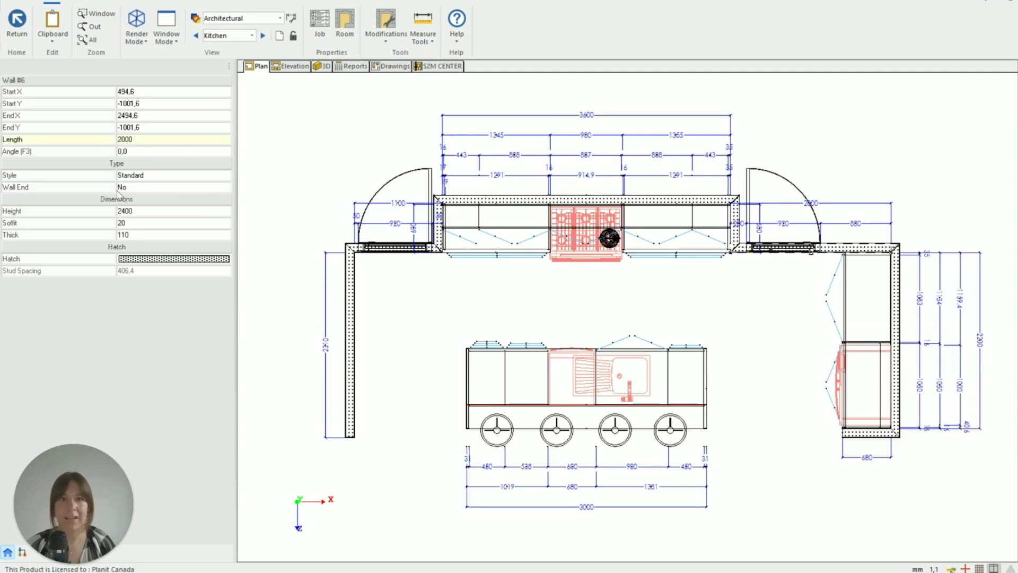
pyautogui.click(169, 187)
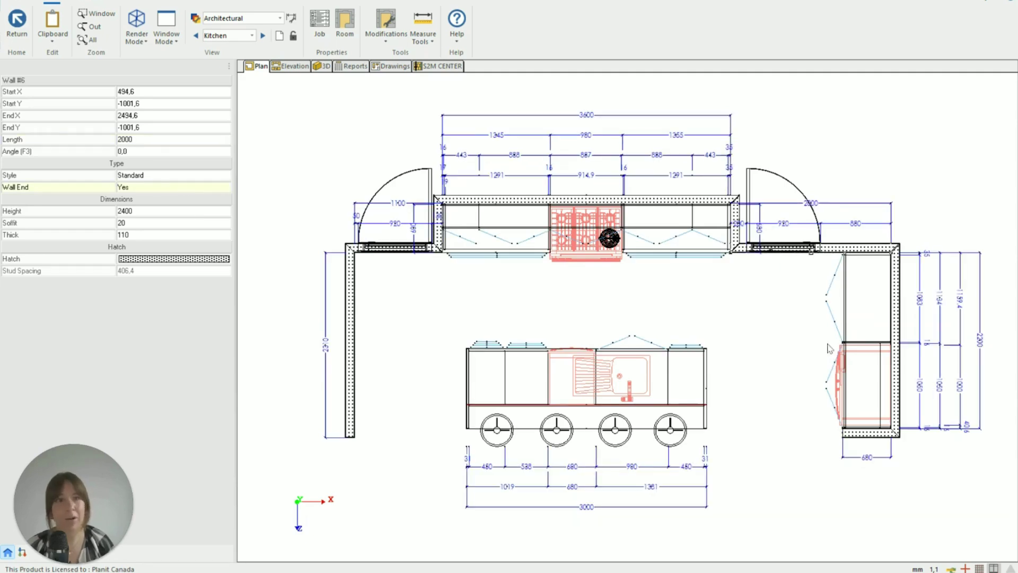
pyautogui.click(865, 434)
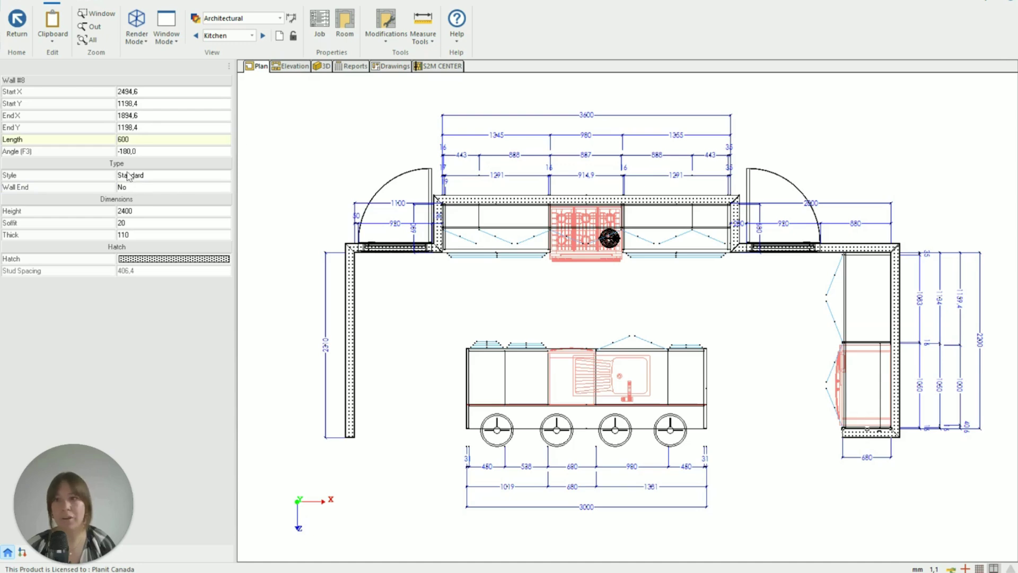
pyautogui.click(131, 187)
# Deselect the walls, inspect a back-wall upper door cabinet, and show the Wall 4 elevation
pyautogui.click(365, 154)
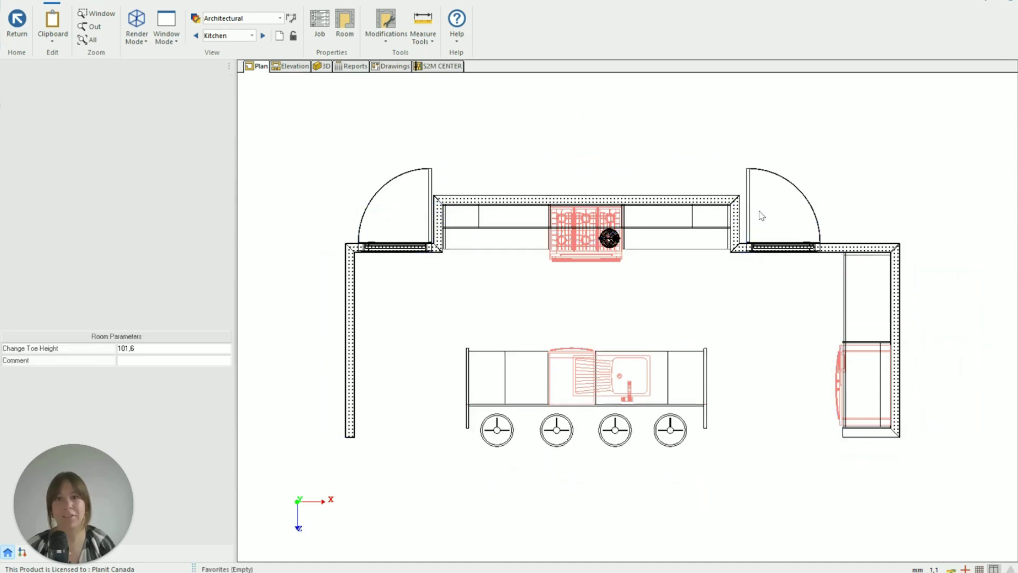
pyautogui.click(477, 213)
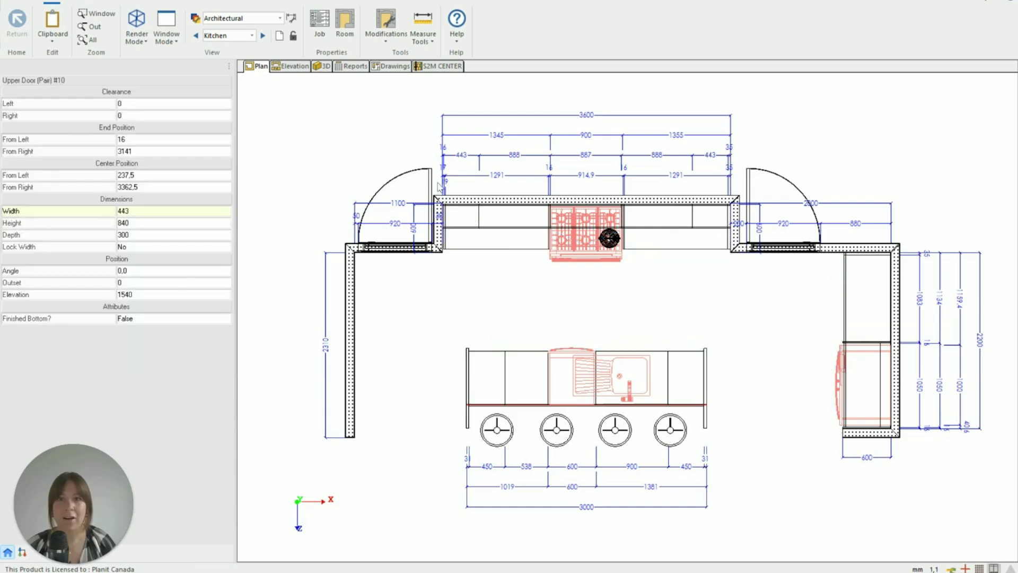
pyautogui.click(292, 66)
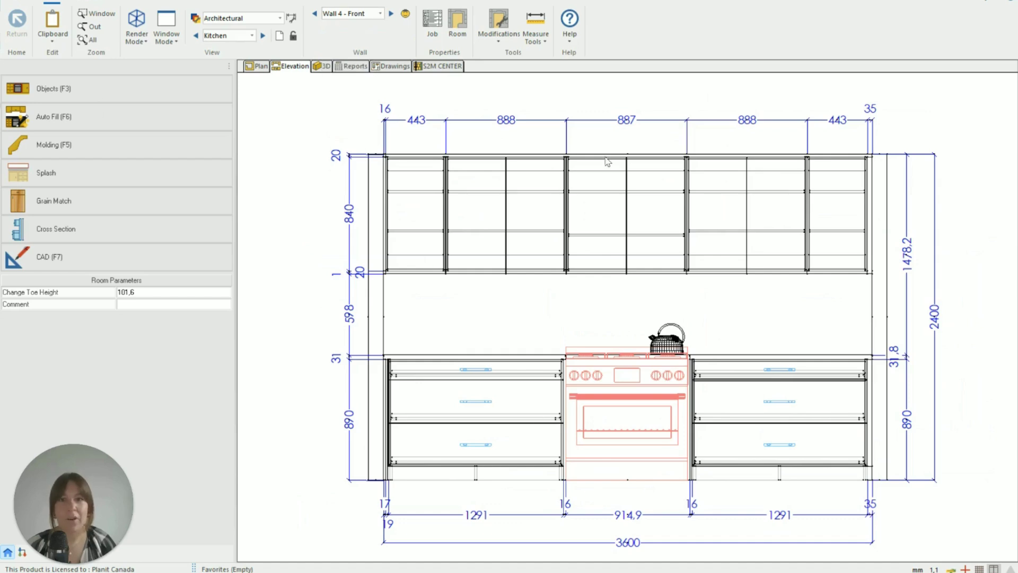
pyautogui.click(392, 14)
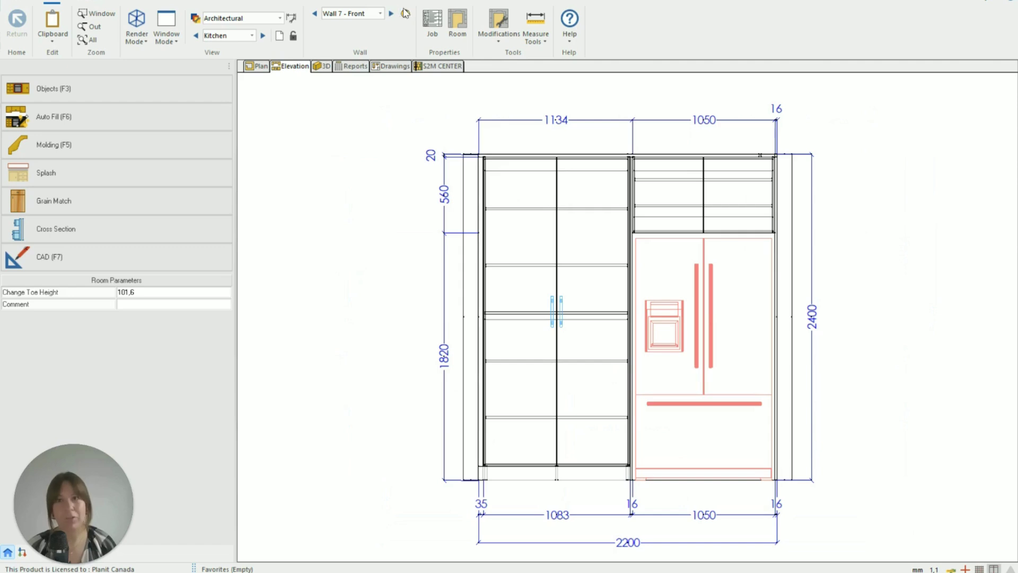
pyautogui.click(391, 14)
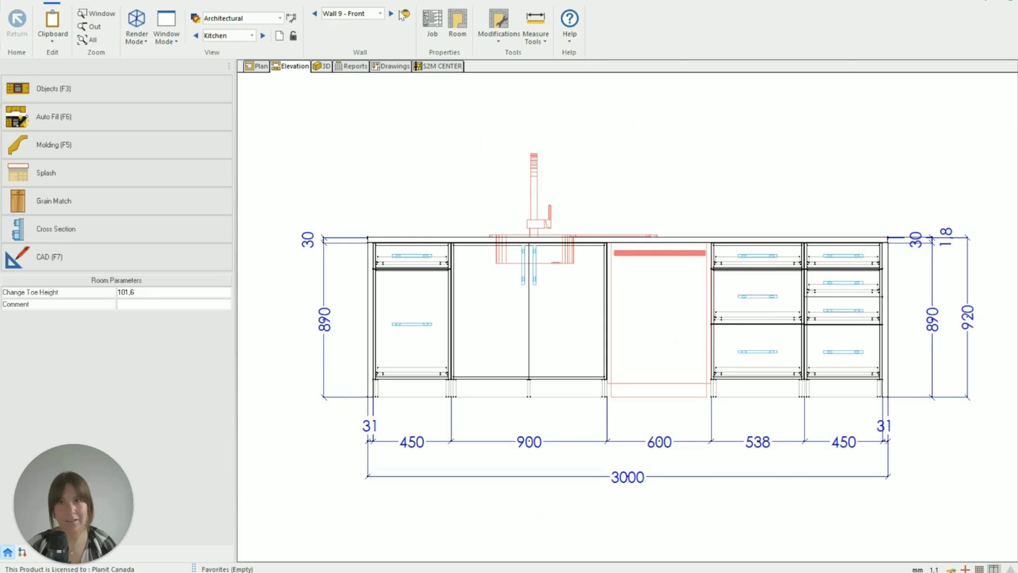
pyautogui.click(391, 13)
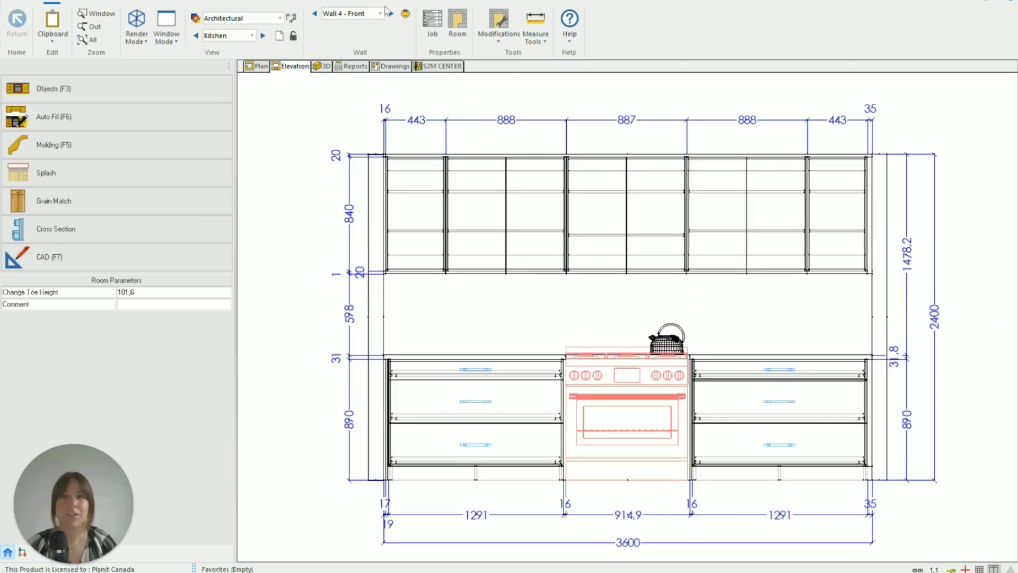
pyautogui.click(350, 13)
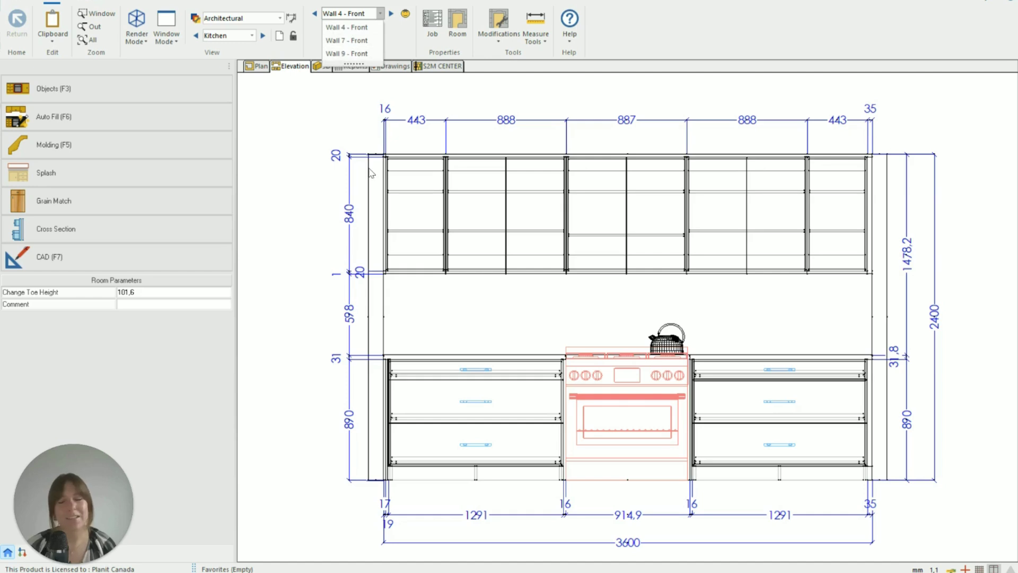
pyautogui.click(339, 183)
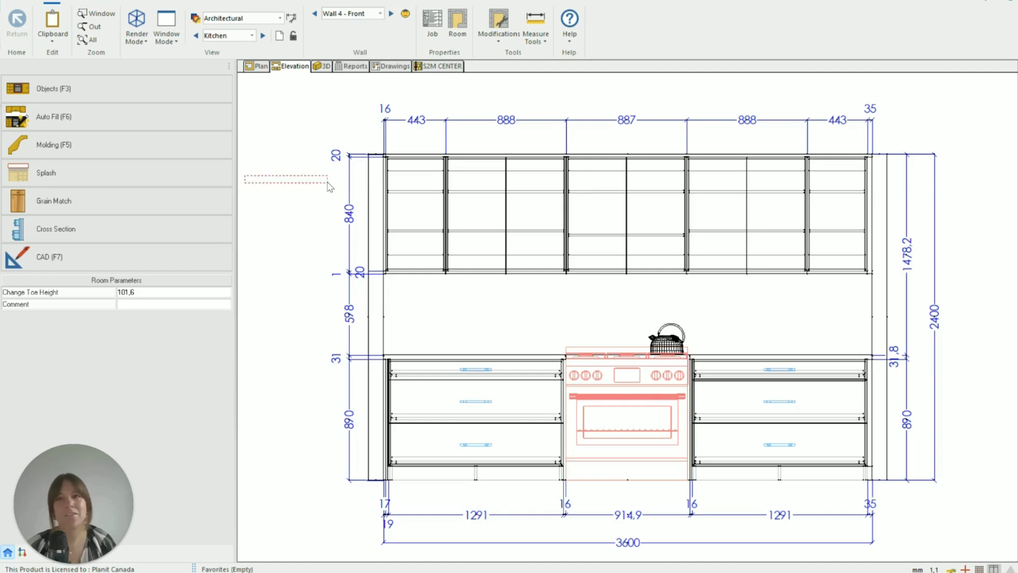
# Return to the kitchen floor plan, check the left wall's properties, then deselect it
pyautogui.click(261, 67)
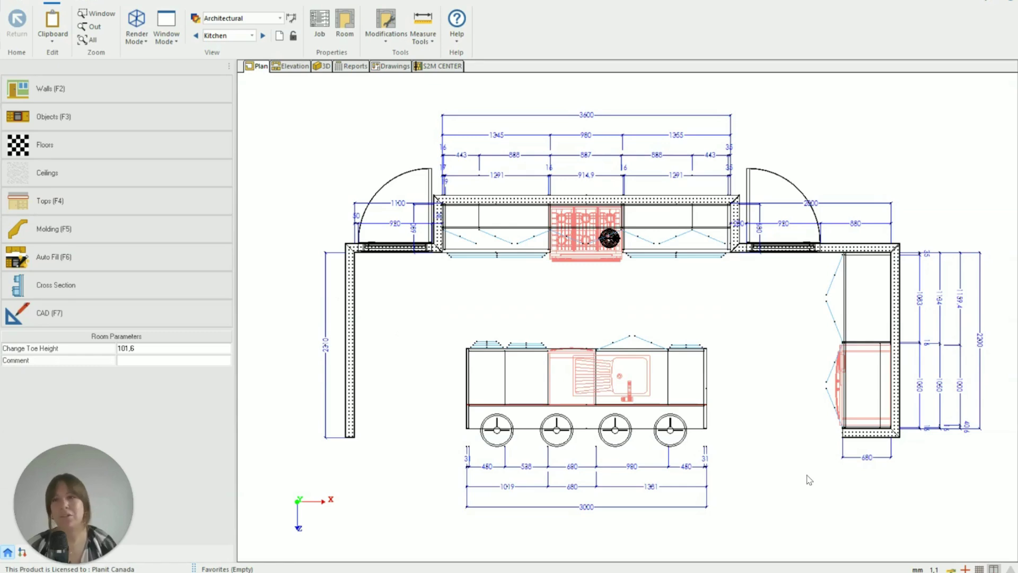
pyautogui.click(350, 325)
pyautogui.click(430, 299)
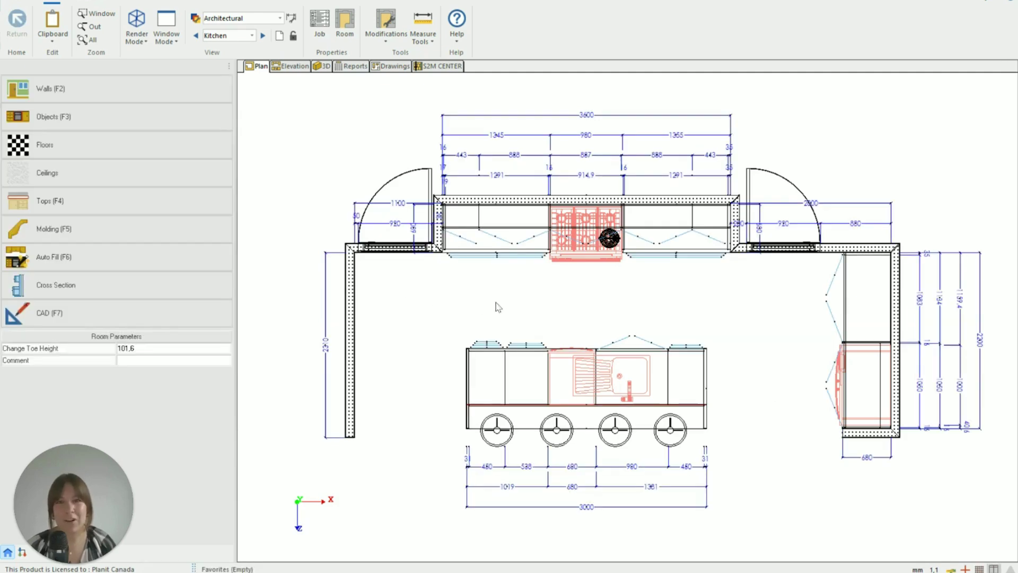